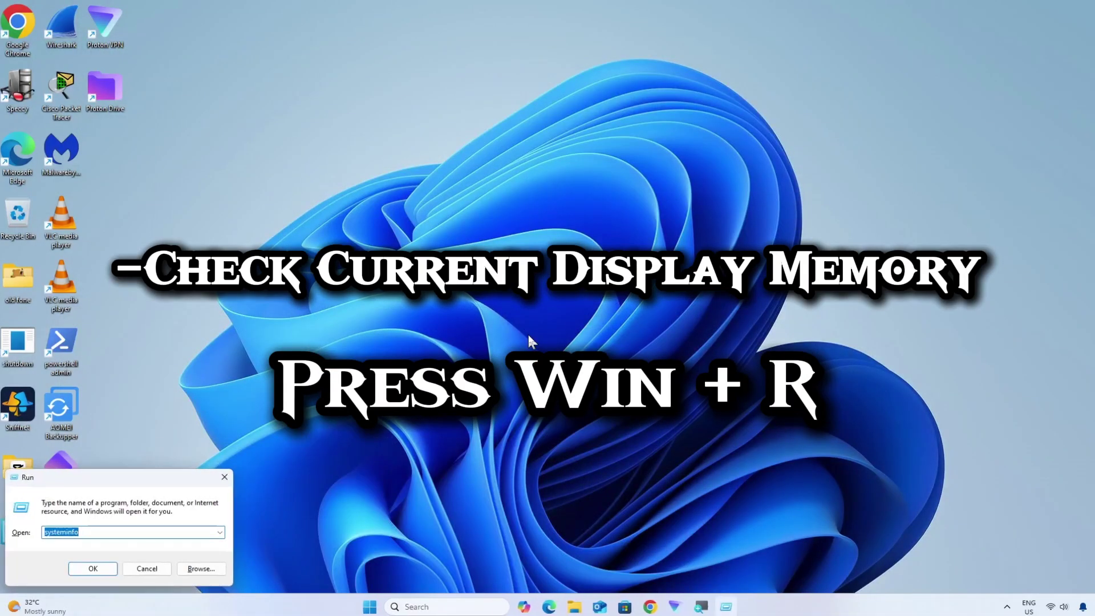
Enter dxdiag in the Run box, replacing the previous command.
{"action": "key", "text": "BackSpace"}
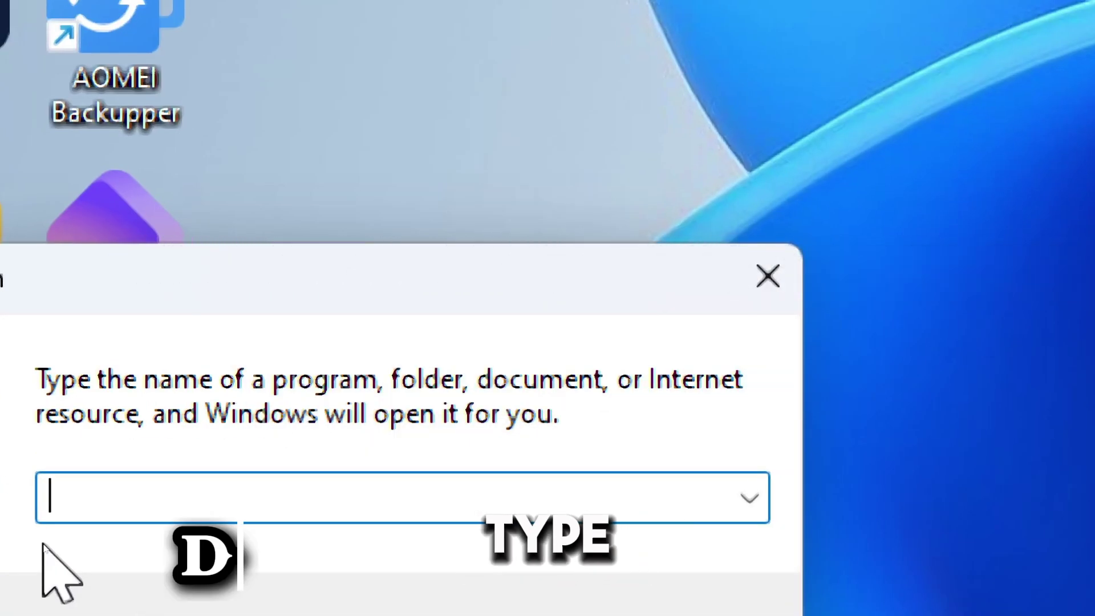
{"action": "type", "text": "dxdia"}
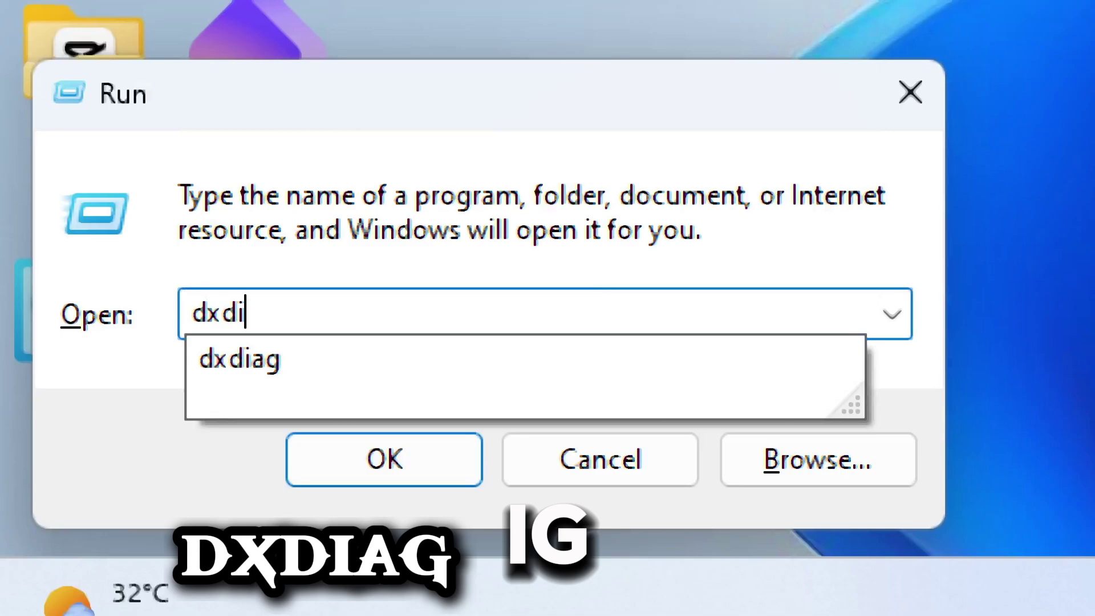
{"action": "left_click", "coordinate": [240, 360]}
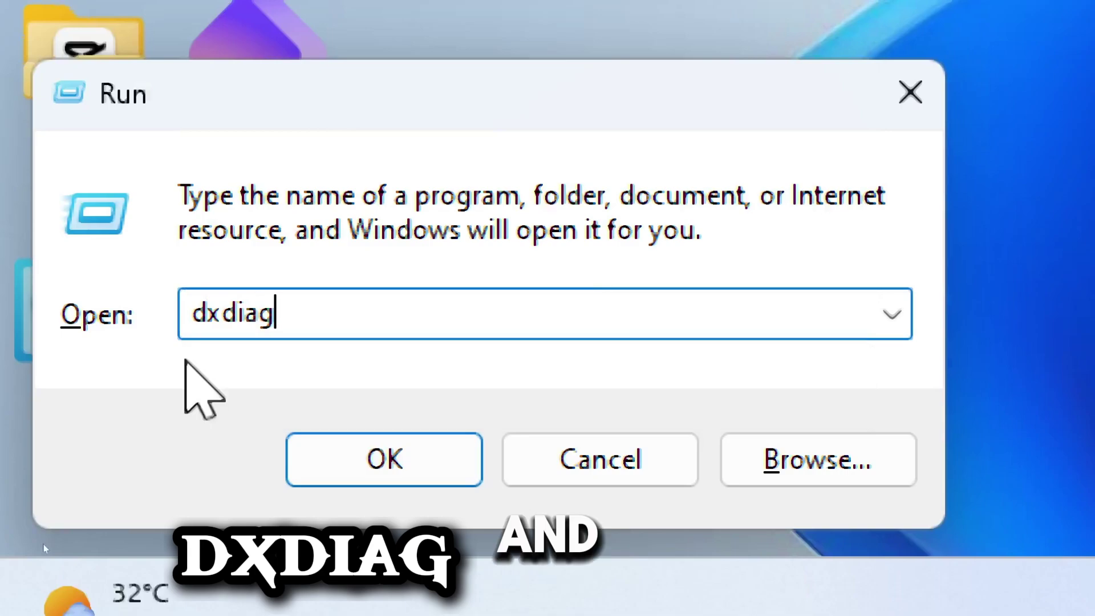
Launch dxdiag and view the Display page showing 112 MB VRAM for Intel HD Graphics 4600.
{"action": "key", "text": "Return"}
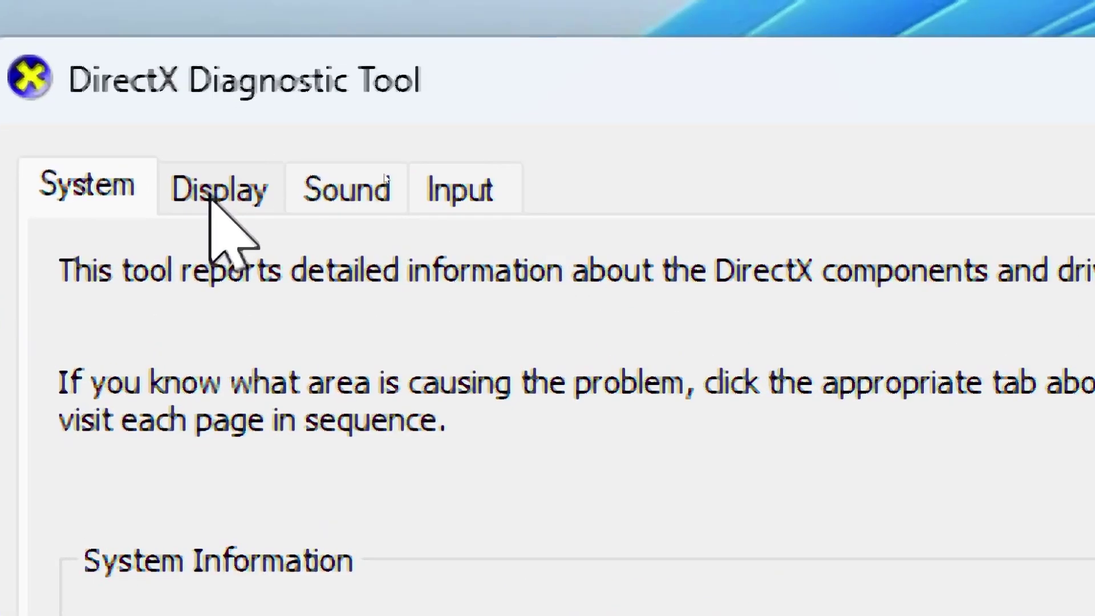
{"action": "left_click", "coordinate": [213, 193]}
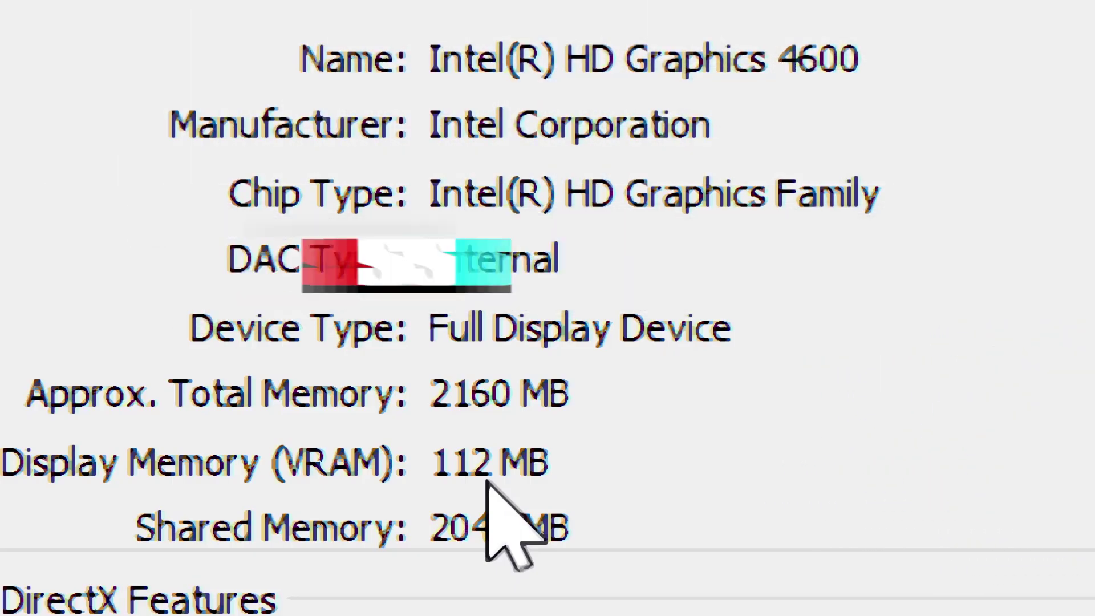
Launch regedit from the Run dialog, replacing the old dxdiag entry.
{"action": "key", "text": "super+r"}
{"action": "key", "text": "BackSpace"}
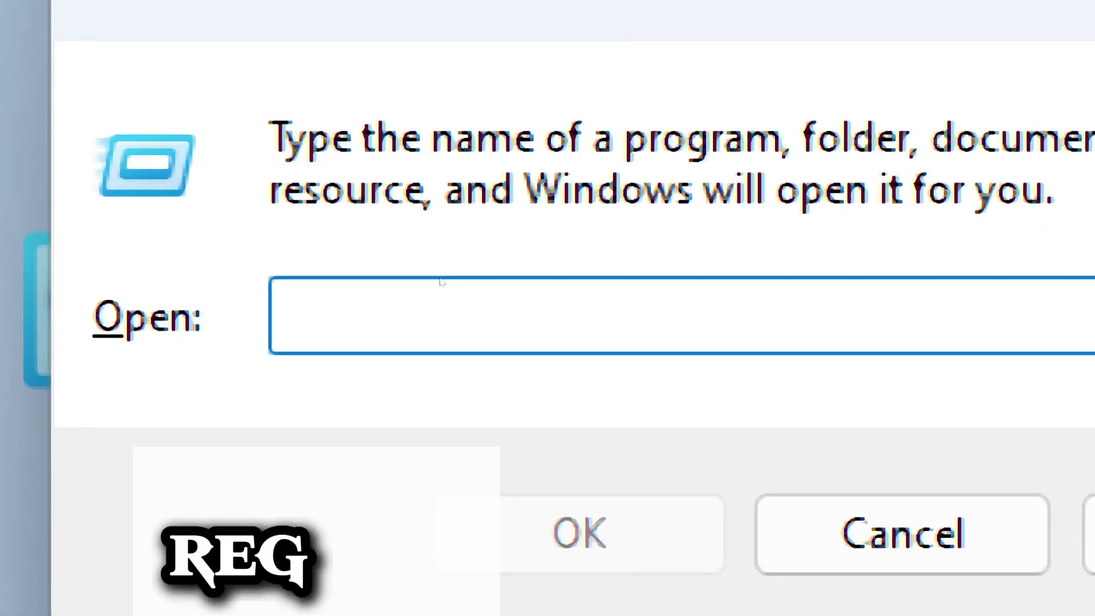
{"action": "type", "text": "reged"}
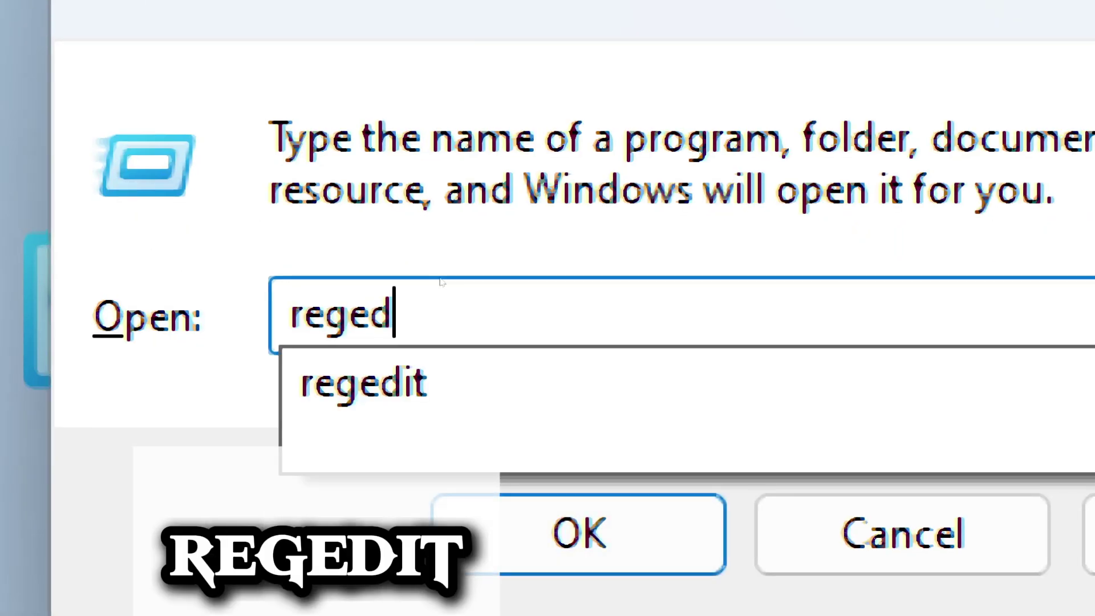
{"action": "type", "text": "it"}
{"action": "key", "text": "Return"}
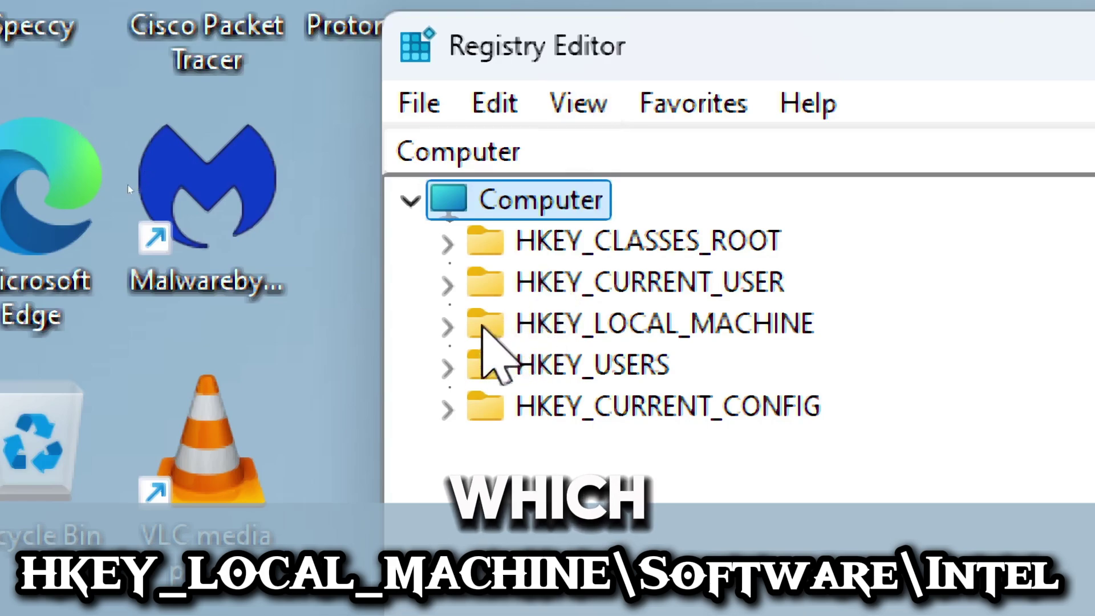
Expand HKEY_LOCAL_MACHINE\SOFTWARE\Intel, collapsing SYSTEM along the way.
{"action": "left_click", "coordinate": [449, 323]}
{"action": "left_click", "coordinate": [505, 325]}
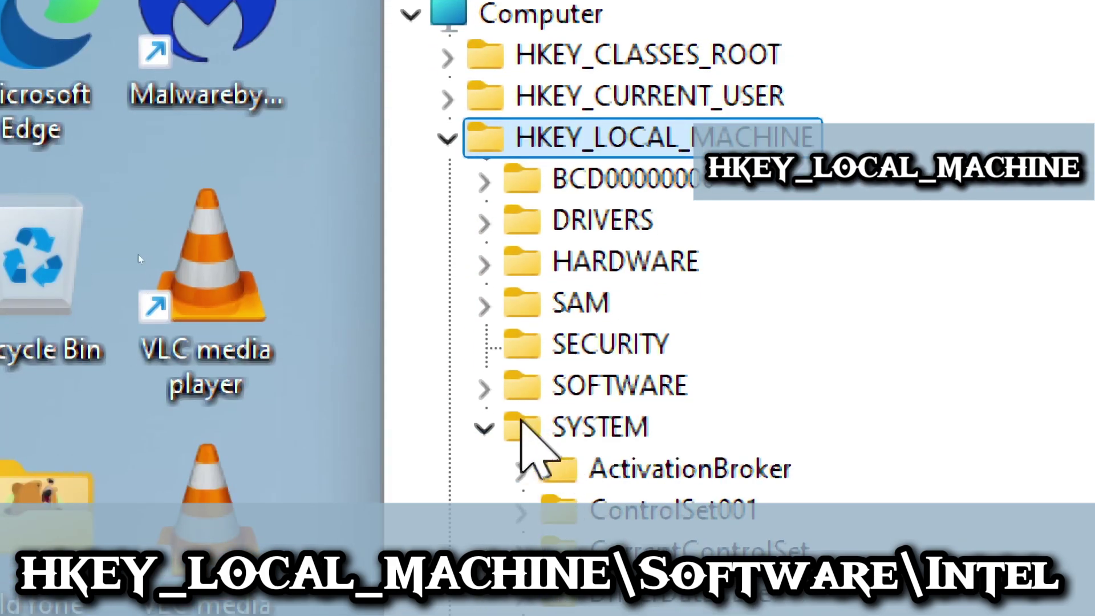
{"action": "left_click", "coordinate": [485, 427]}
{"action": "left_click", "coordinate": [591, 386]}
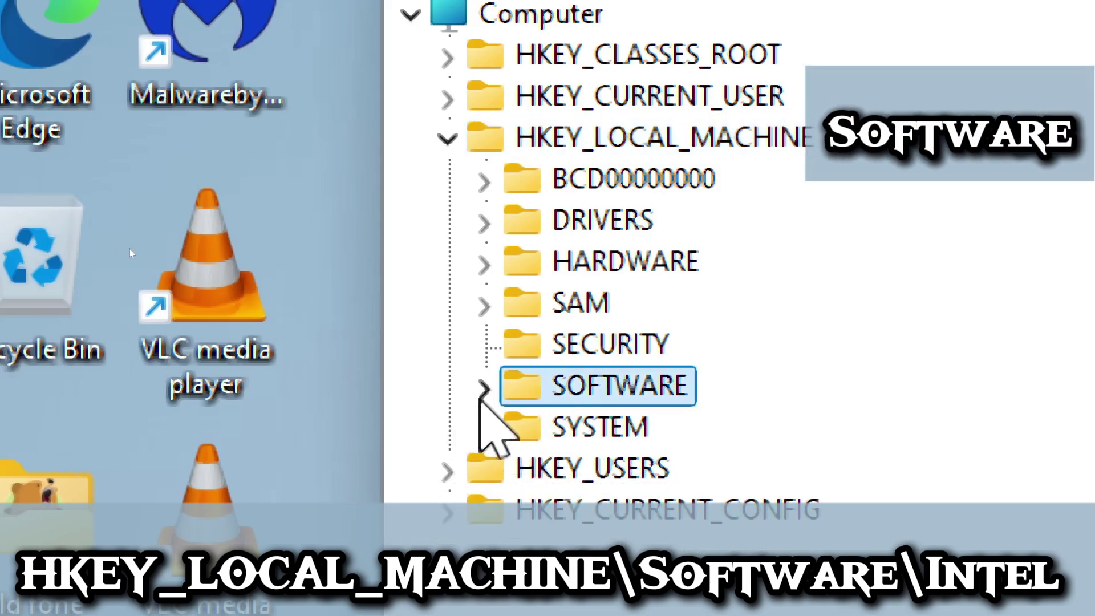
{"action": "left_click", "coordinate": [485, 387]}
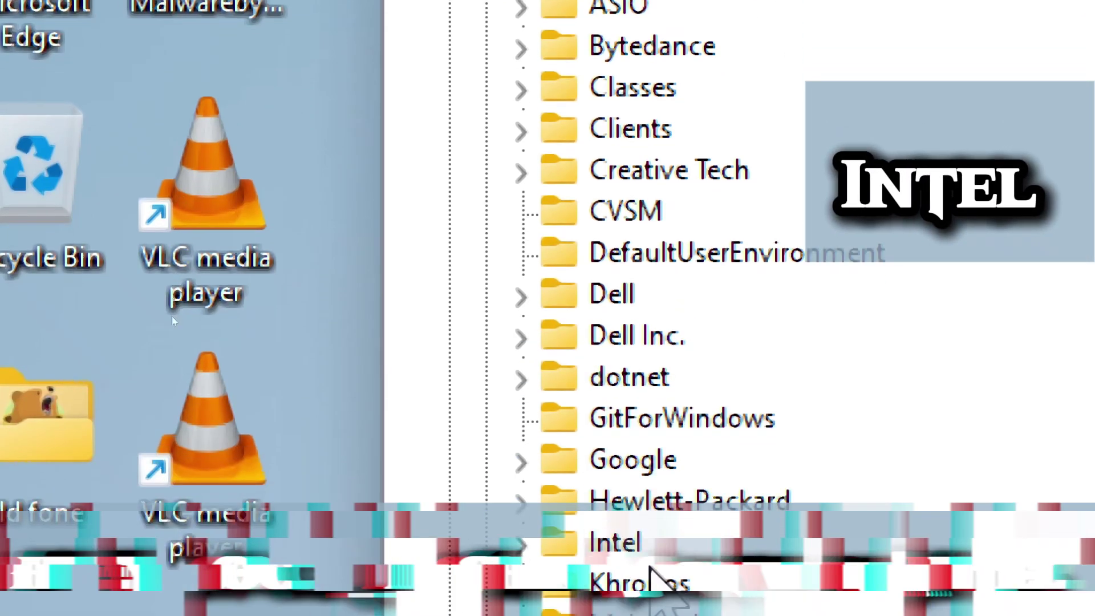
{"action": "scroll", "coordinate": [642, 573], "scroll_direction": "down", "scroll_amount": 3}
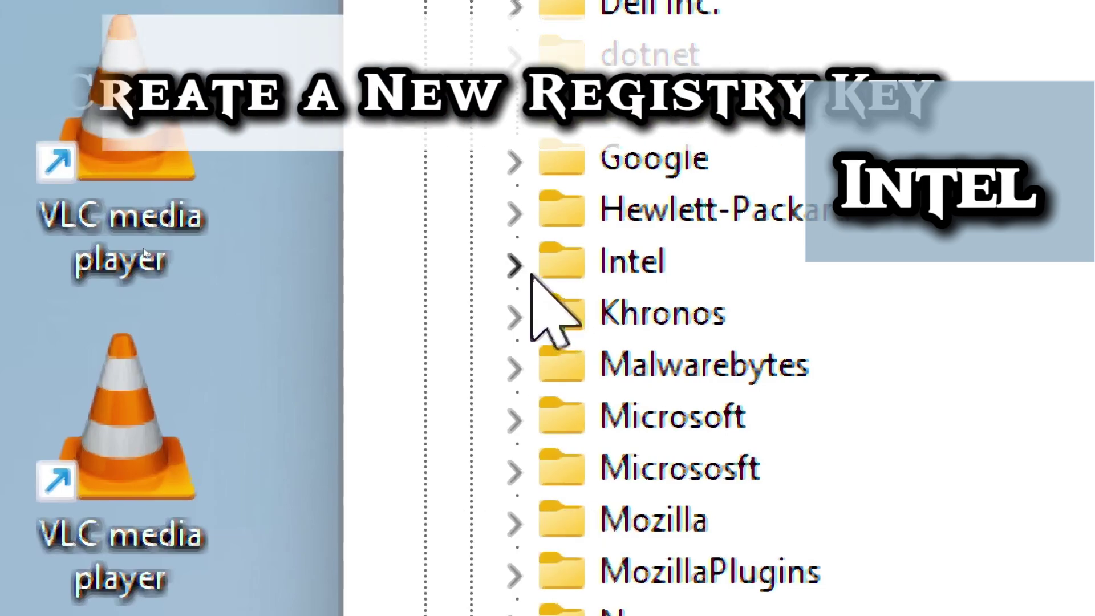
{"action": "left_click", "coordinate": [513, 262]}
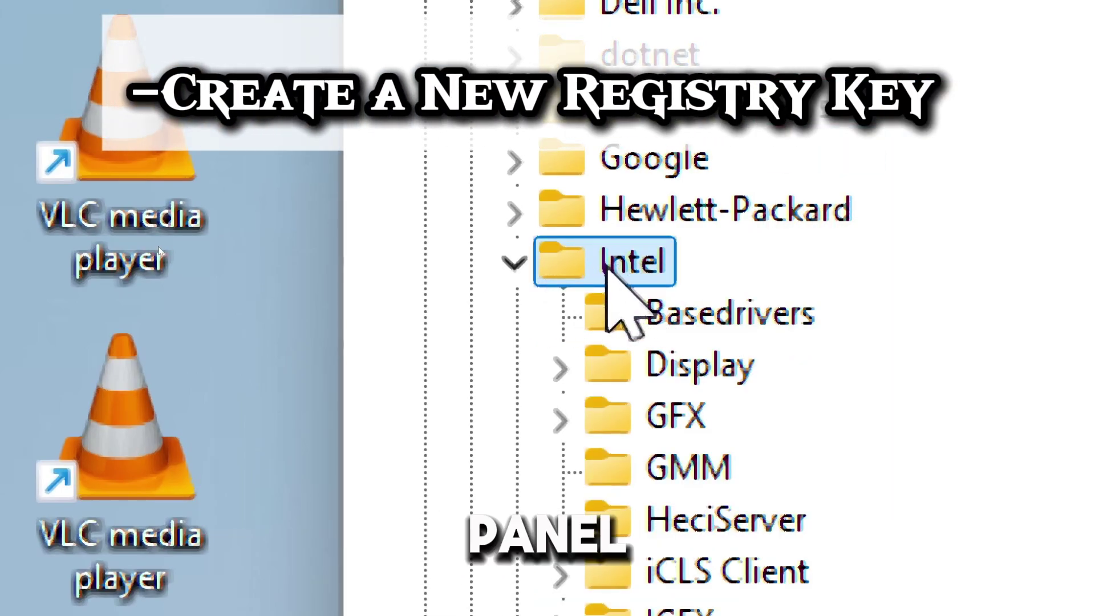
Create a key named GMM under HKEY_LOCAL_MACHINE\SOFTWARE\Intel.
{"action": "right_click", "coordinate": [629, 291]}
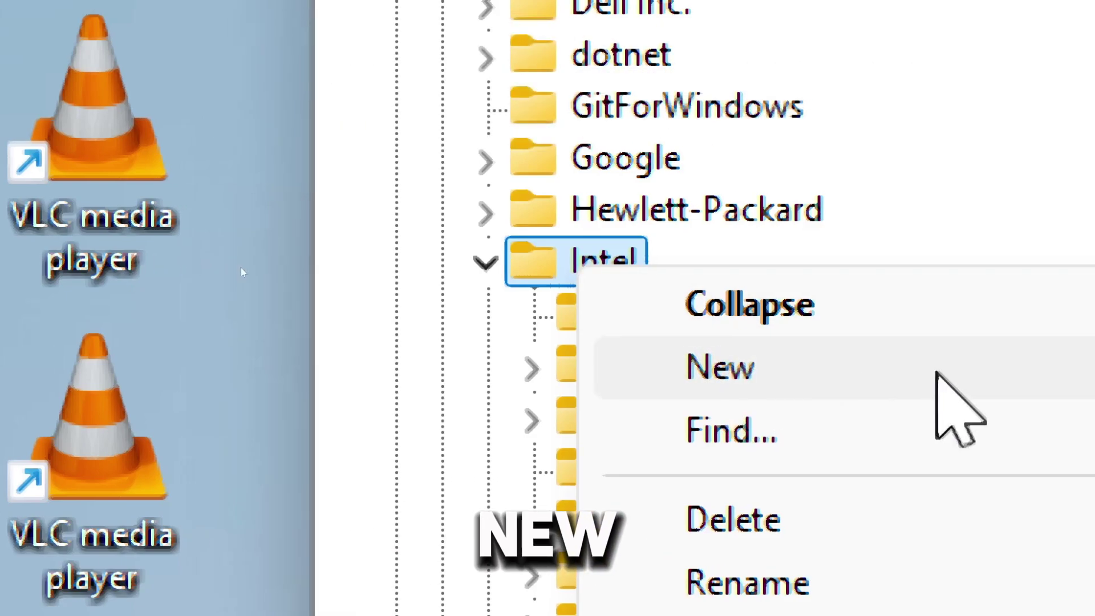
{"action": "mouse_move", "coordinate": [214, 369]}
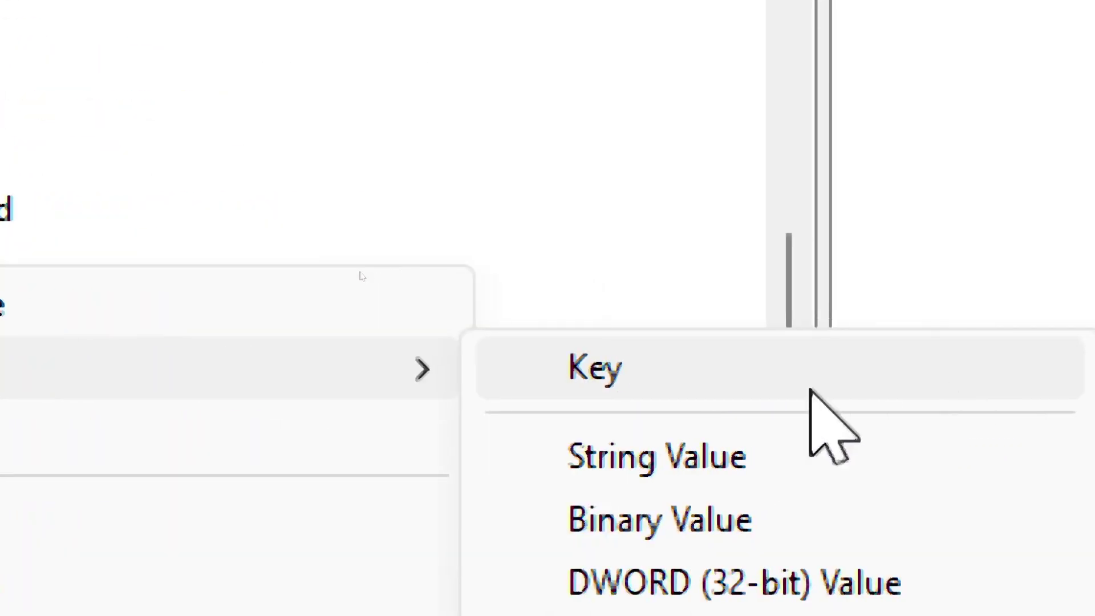
{"action": "left_click", "coordinate": [605, 389]}
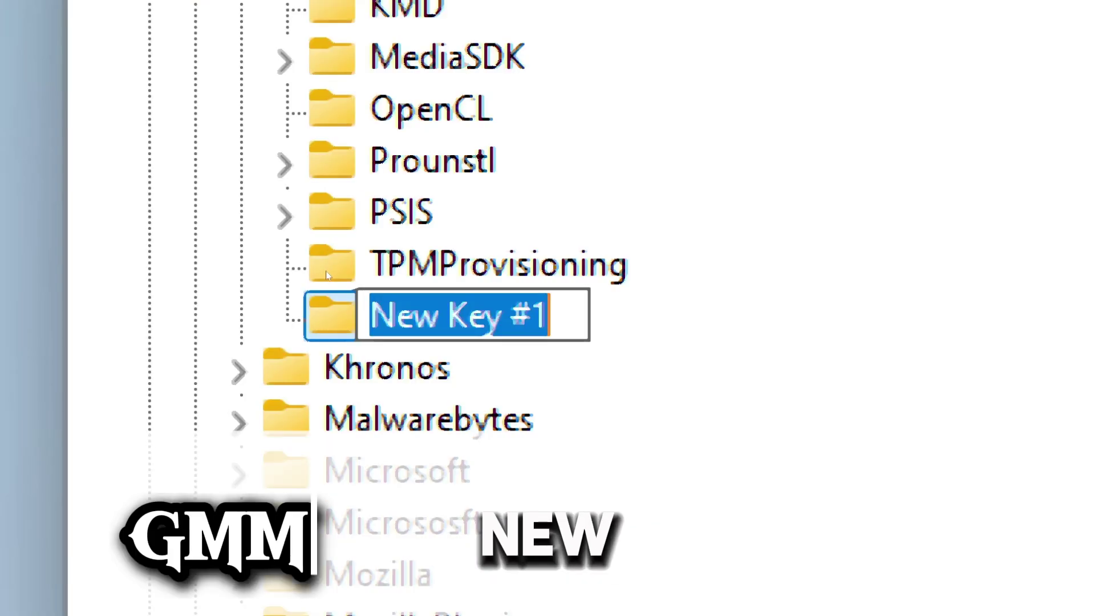
{"action": "type", "text": "GMM"}
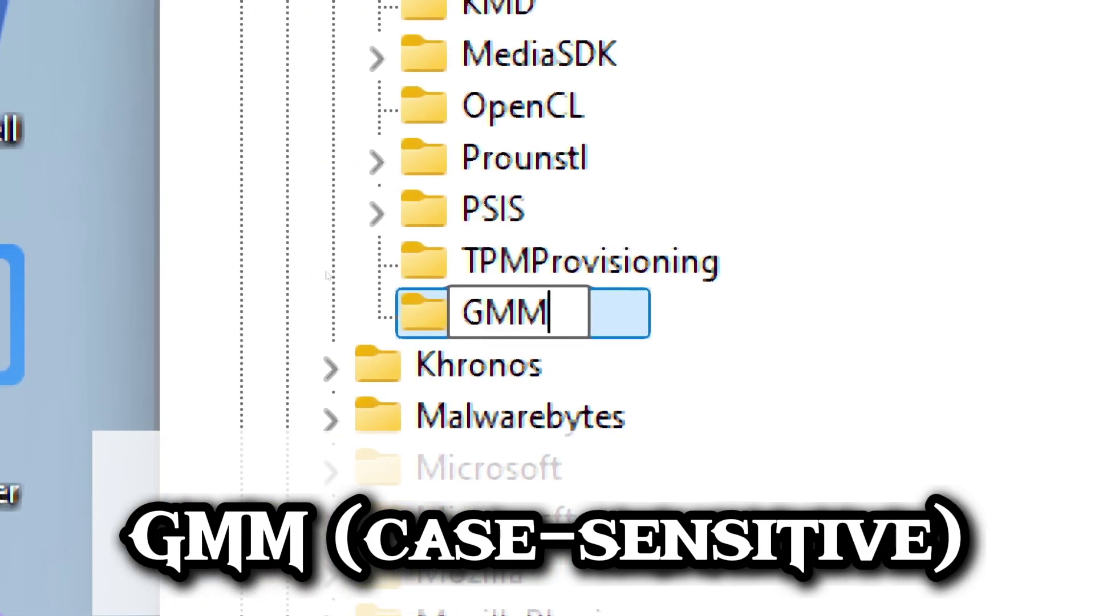
{"action": "key", "text": "Return"}
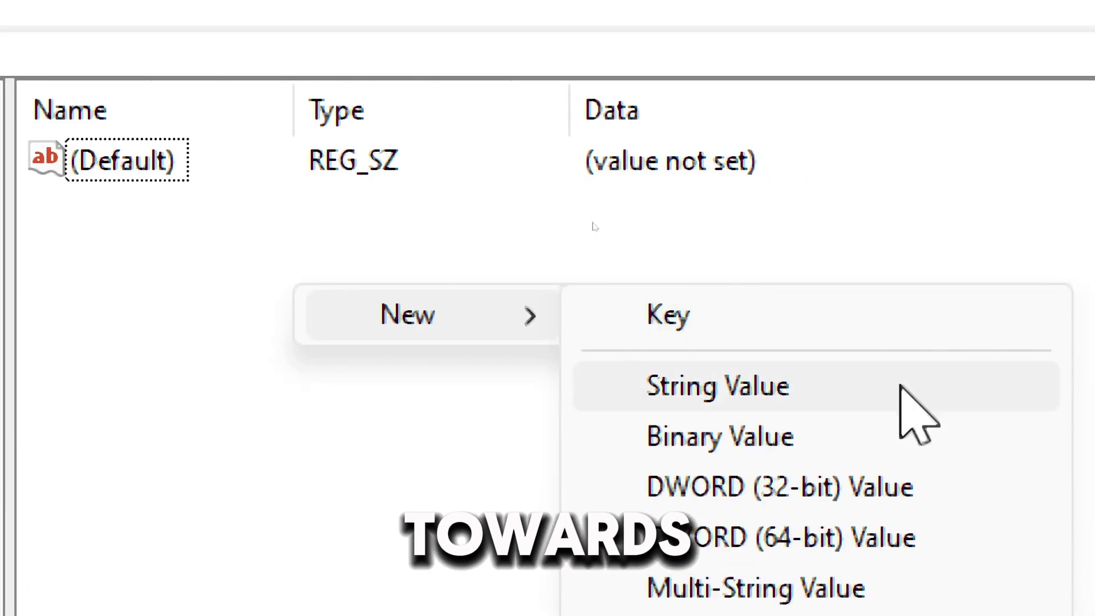
Create a DWORD (32-bit) value named DedicatedSegmentSize in GMM.
{"action": "left_click", "coordinate": [777, 489]}
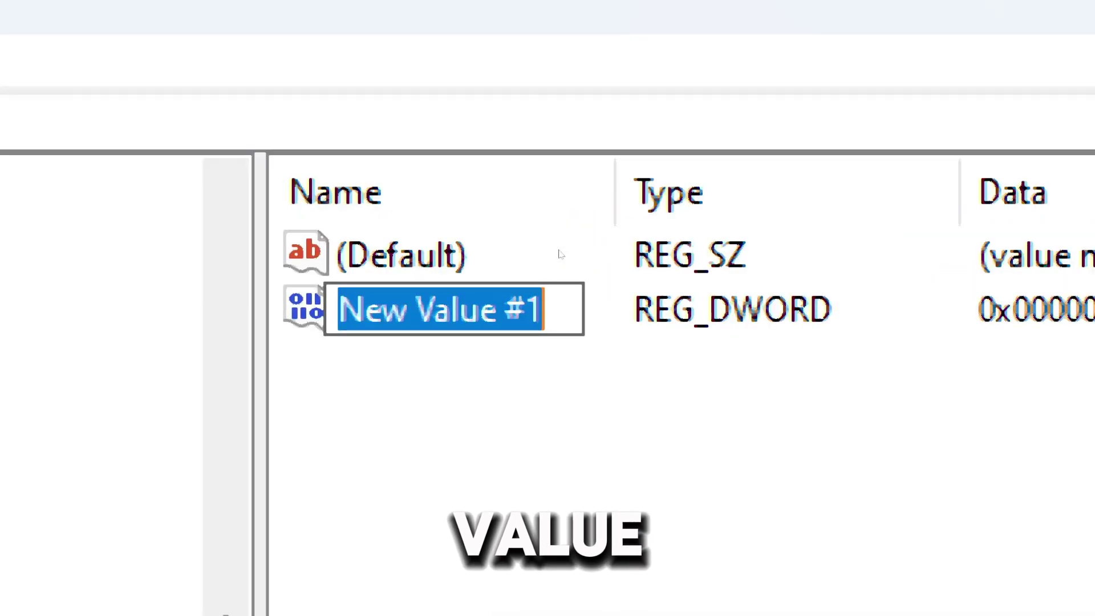
{"action": "type", "text": "De"}
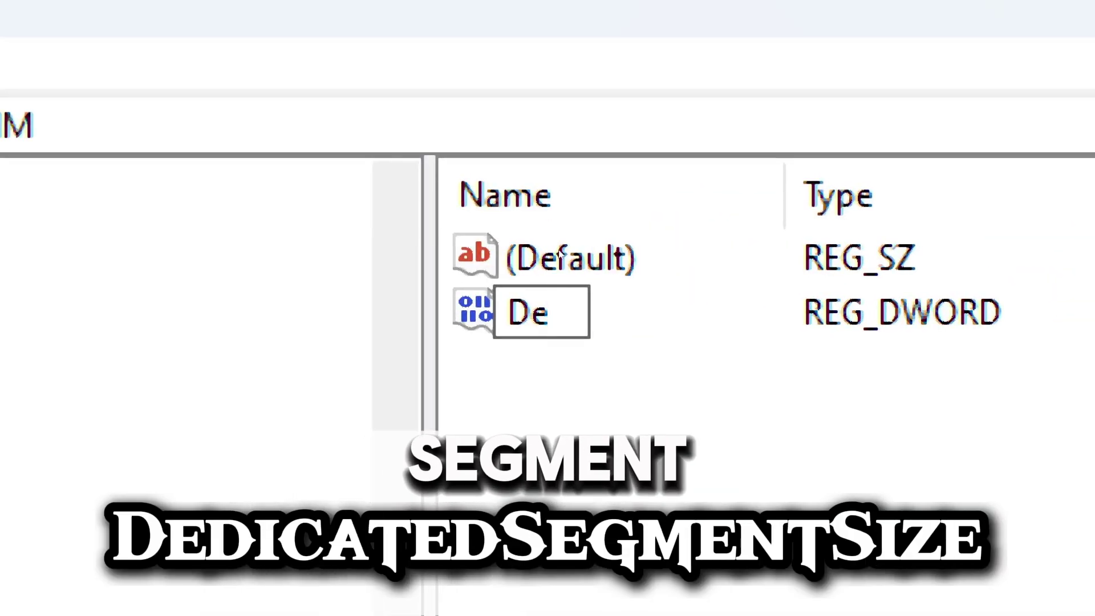
{"action": "type", "text": "dicate"}
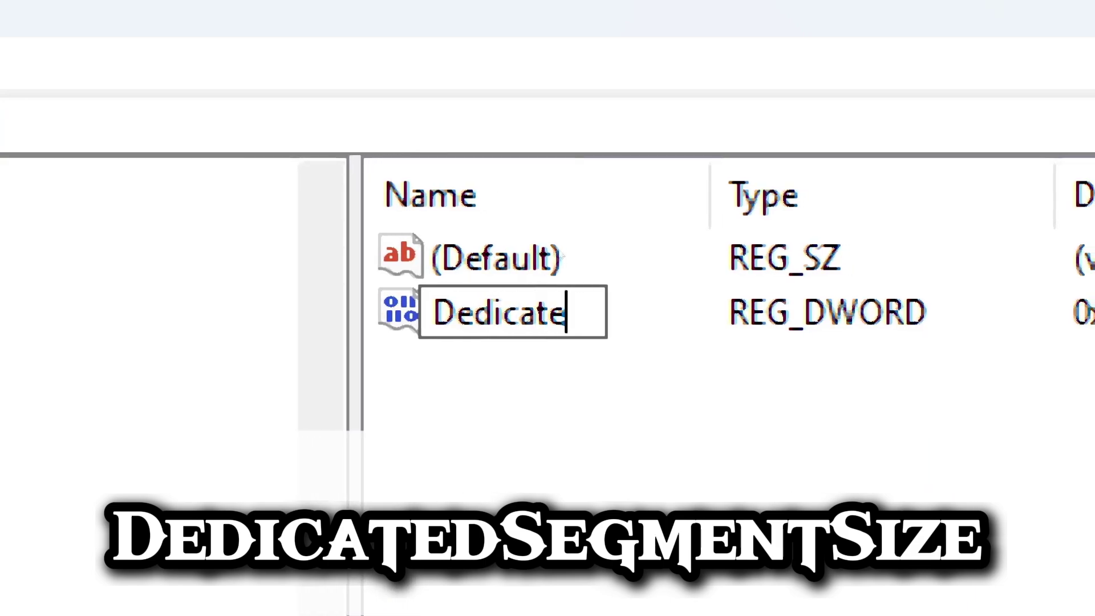
{"action": "type", "text": "d"}
{"action": "type", "text": "S"}
{"action": "type", "text": "eg"}
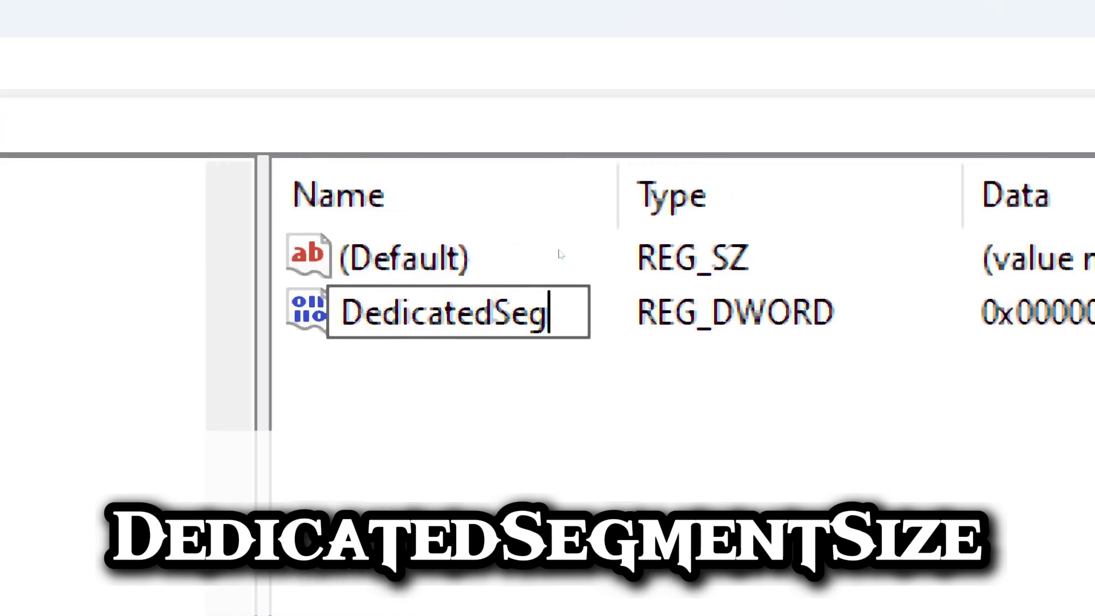
{"action": "type", "text": "men"}
{"action": "type", "text": "tSi"}
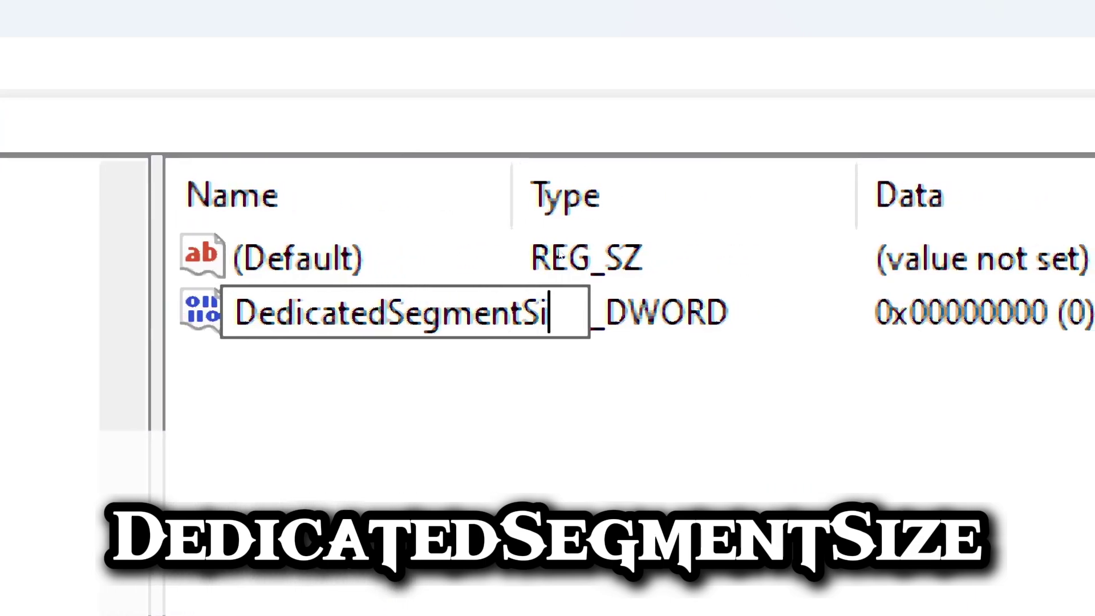
{"action": "type", "text": "z"}
{"action": "type", "text": "e"}
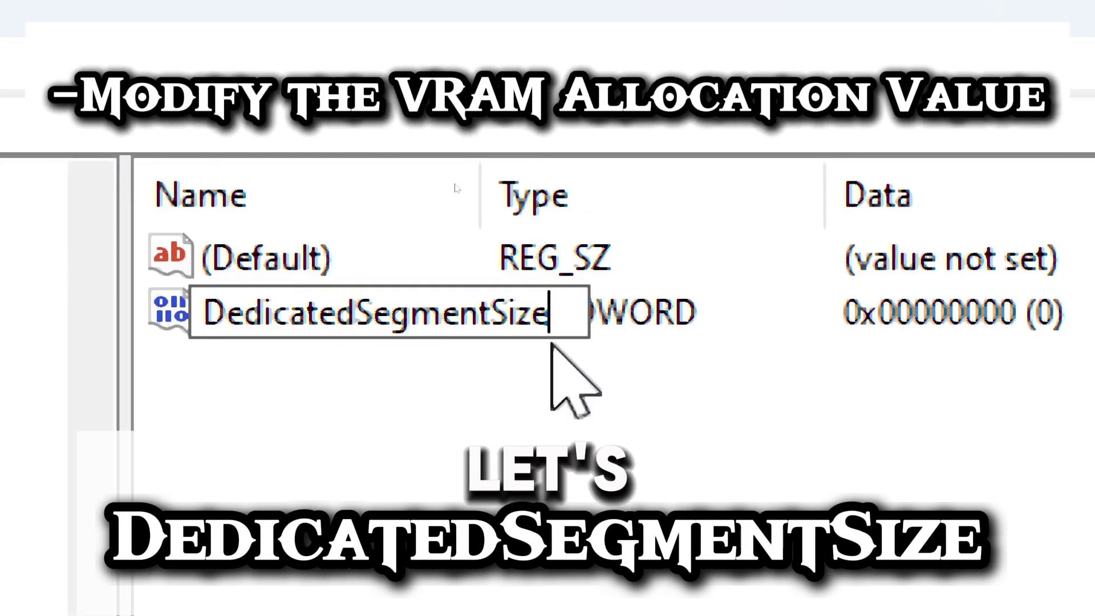
{"action": "key", "text": "Return"}
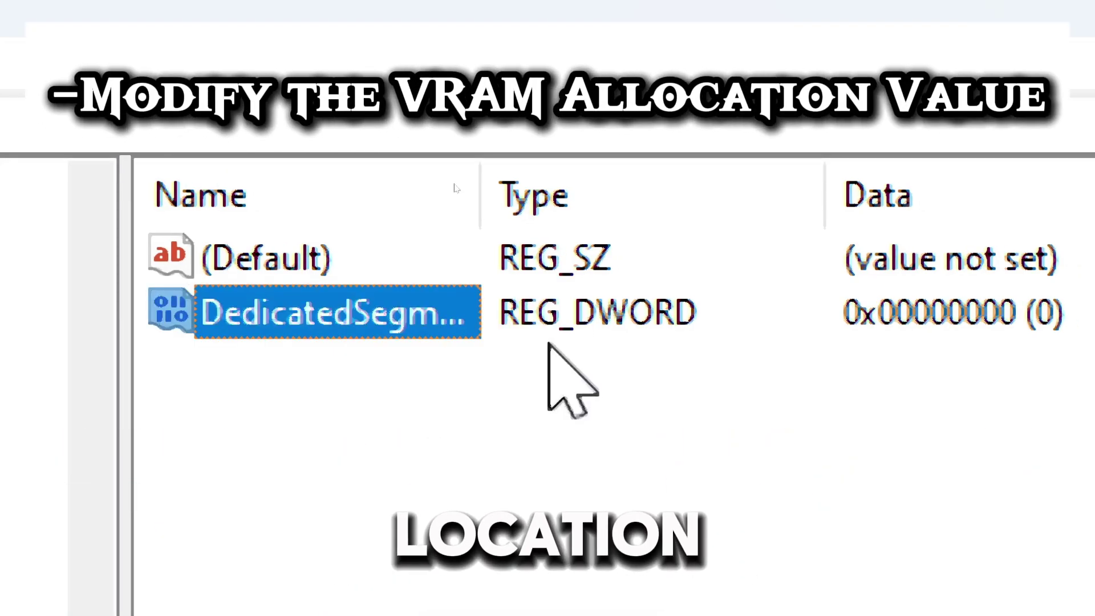
Set DedicatedSegmentSize's data to decimal 512 (0x00000200).
{"action": "double_click", "coordinate": [291, 313]}
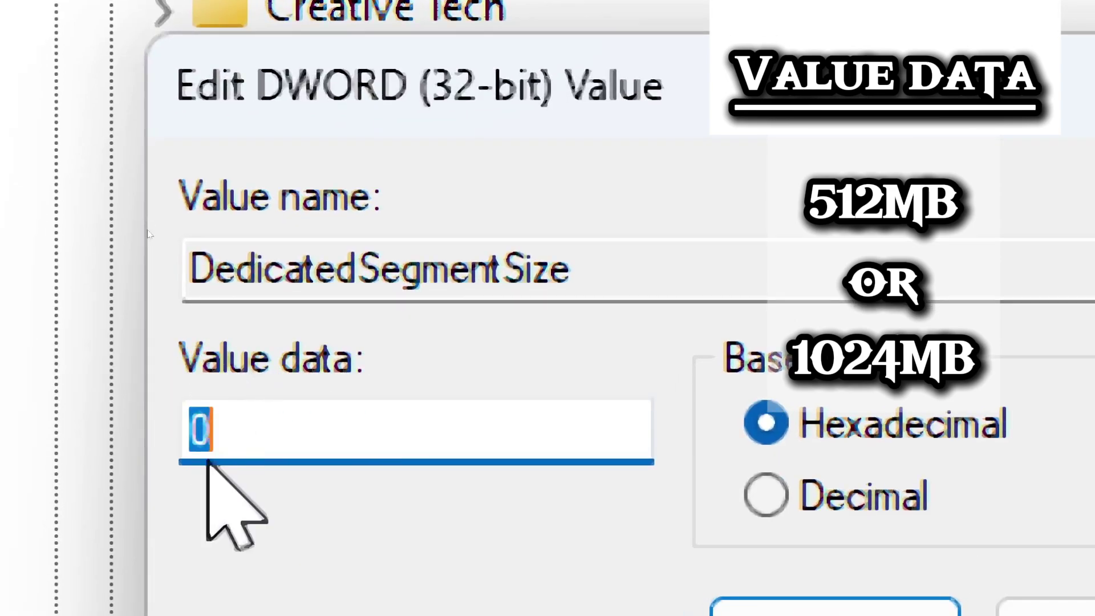
{"action": "type", "text": "1"}
{"action": "type", "text": "2"}
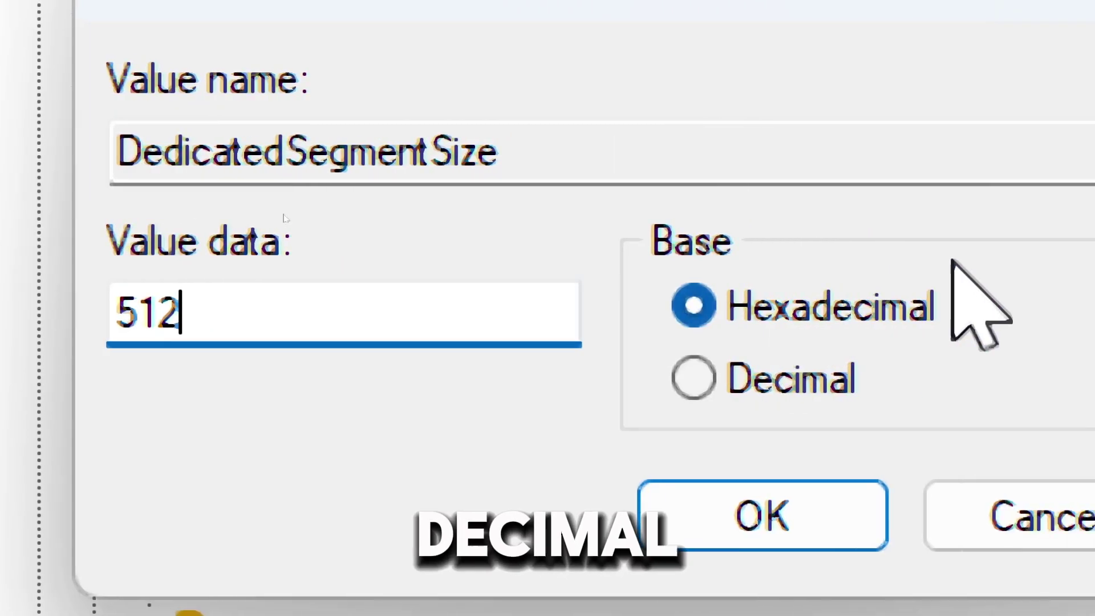
{"action": "left_click", "coordinate": [652, 377]}
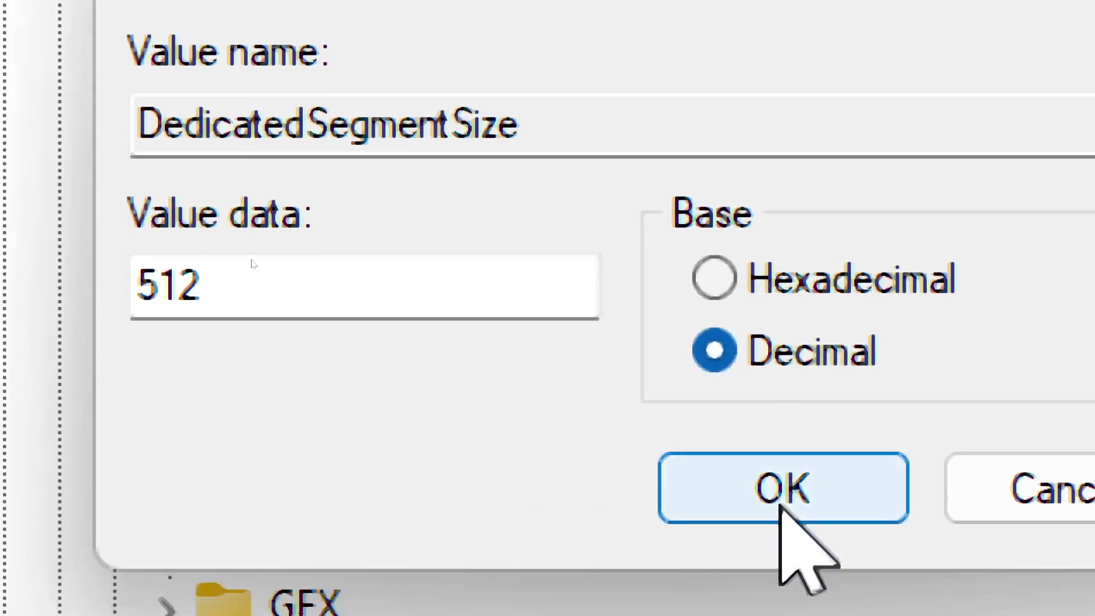
{"action": "left_click", "coordinate": [782, 492]}
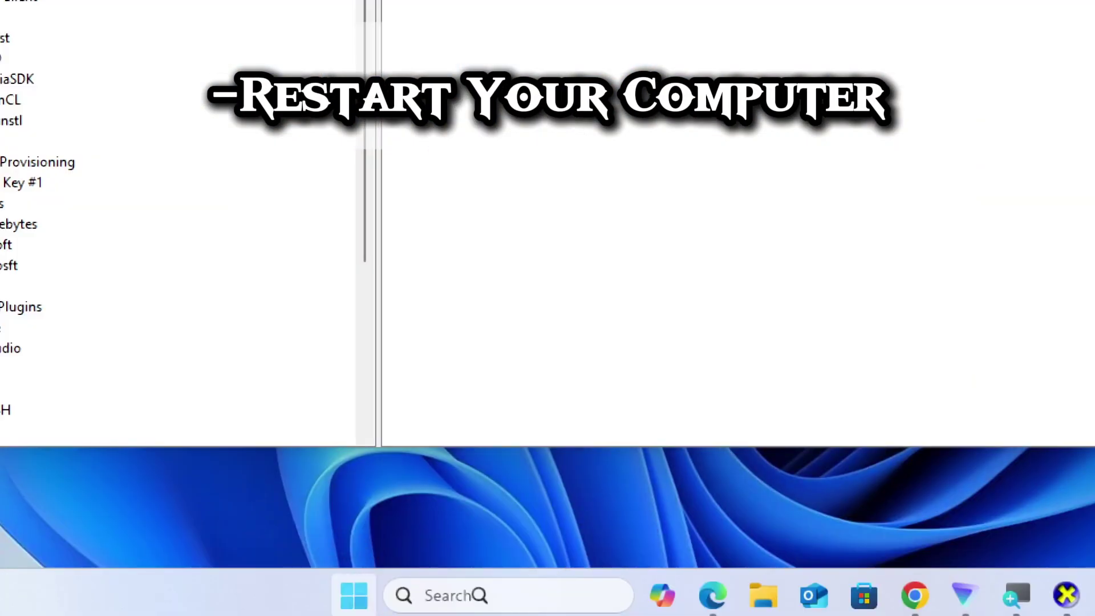
Restart Windows using the Start menu power options.
{"action": "key", "text": "super"}
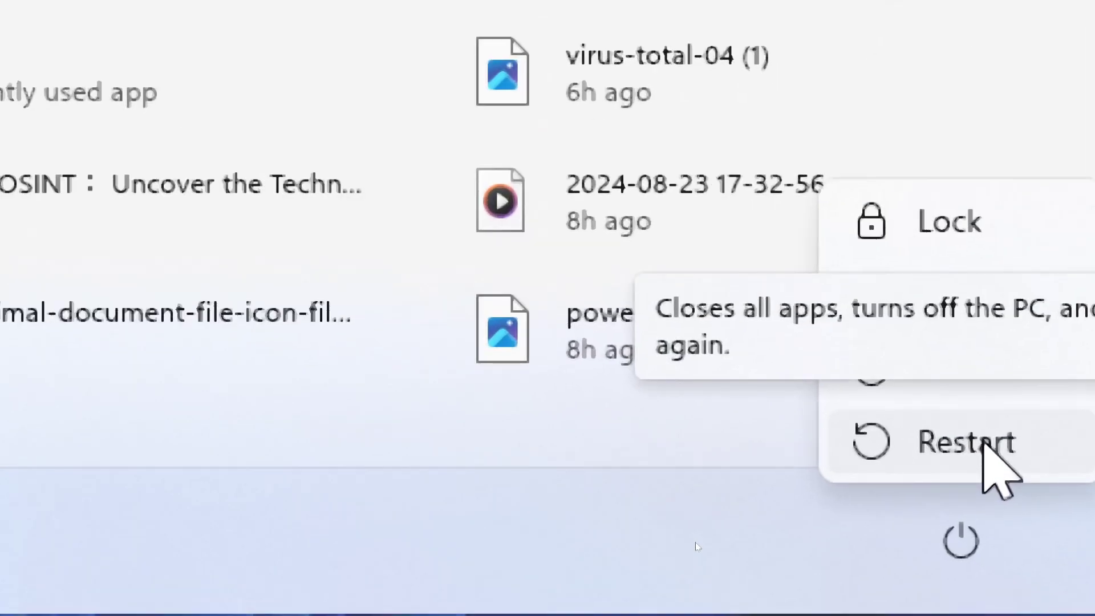
{"action": "left_click", "coordinate": [965, 443]}
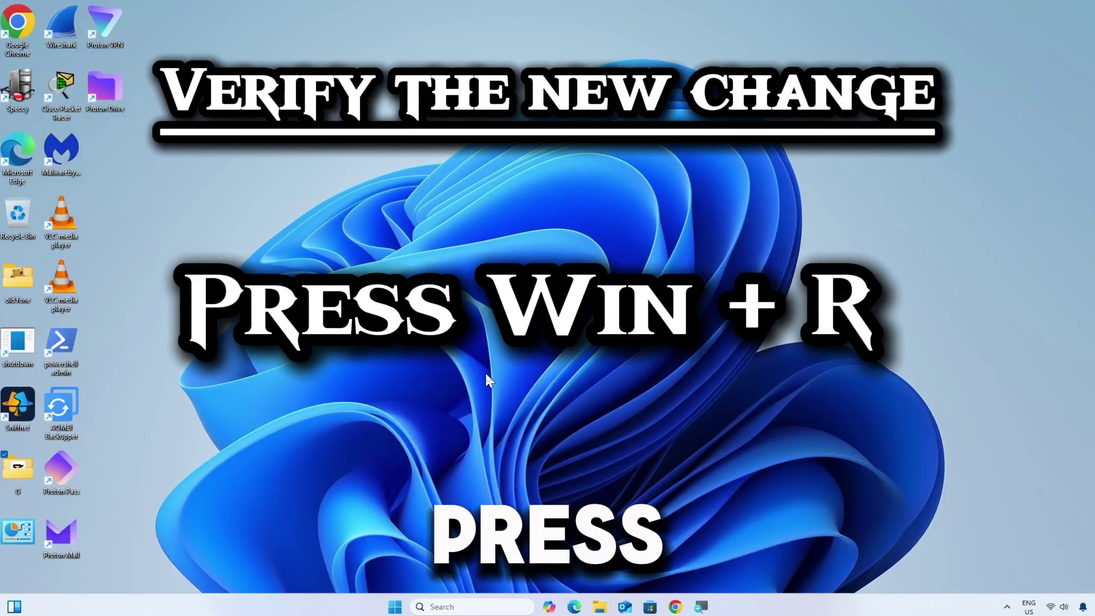
Run dxdiag again from the Run dialog after the restart.
{"action": "key", "text": "super+r"}
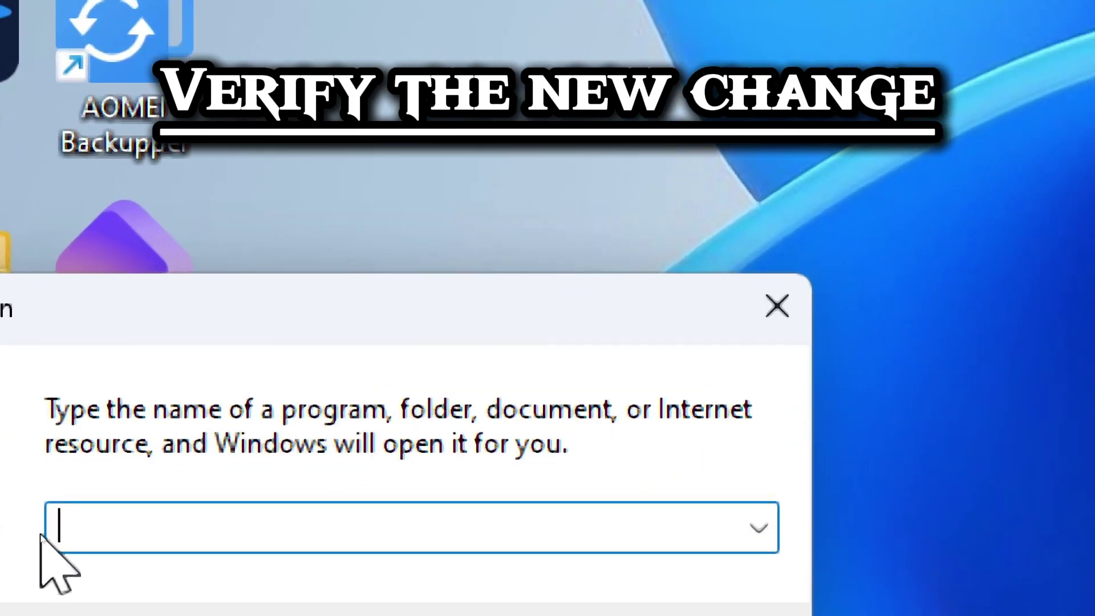
{"action": "type", "text": "dxdi"}
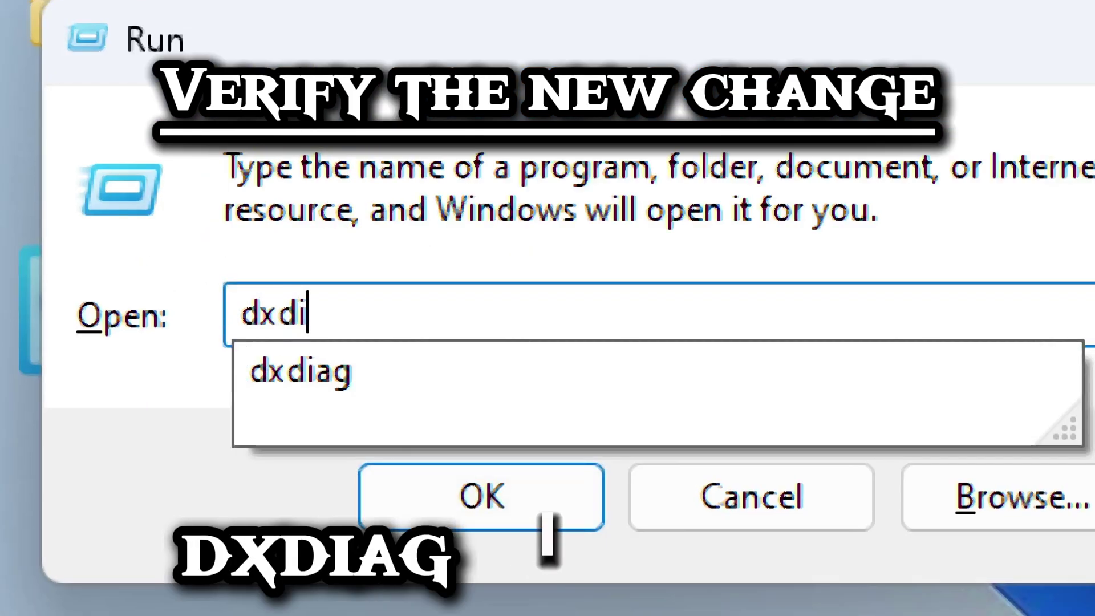
{"action": "type", "text": "ag"}
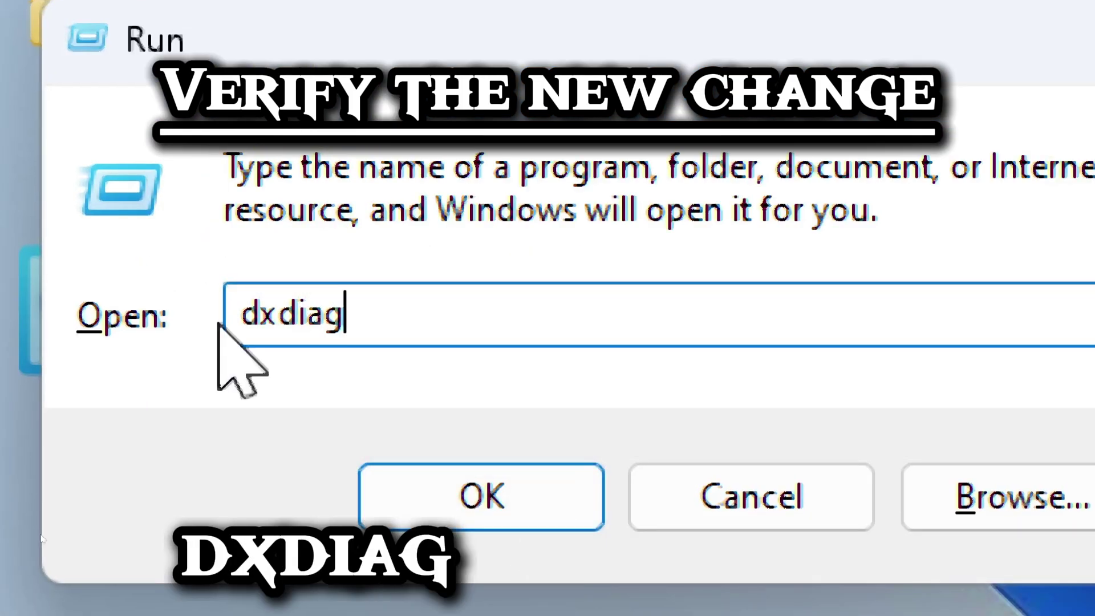
{"action": "key", "text": "Return"}
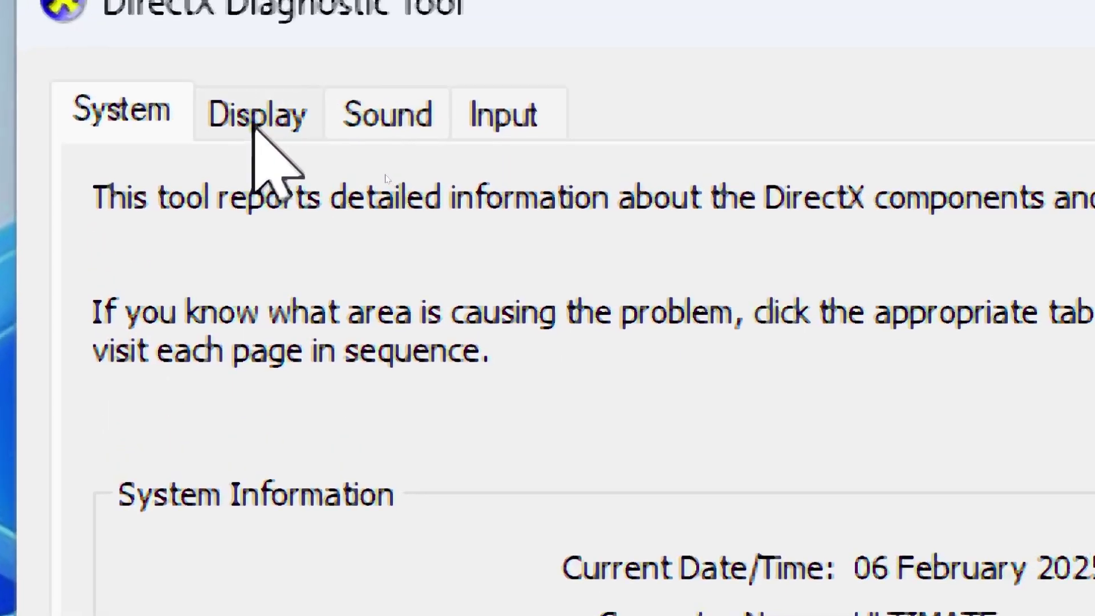
Check the Display page, which now shows 512 MB VRAM for Intel HD Graphics 4600.
{"action": "left_click", "coordinate": [257, 114]}
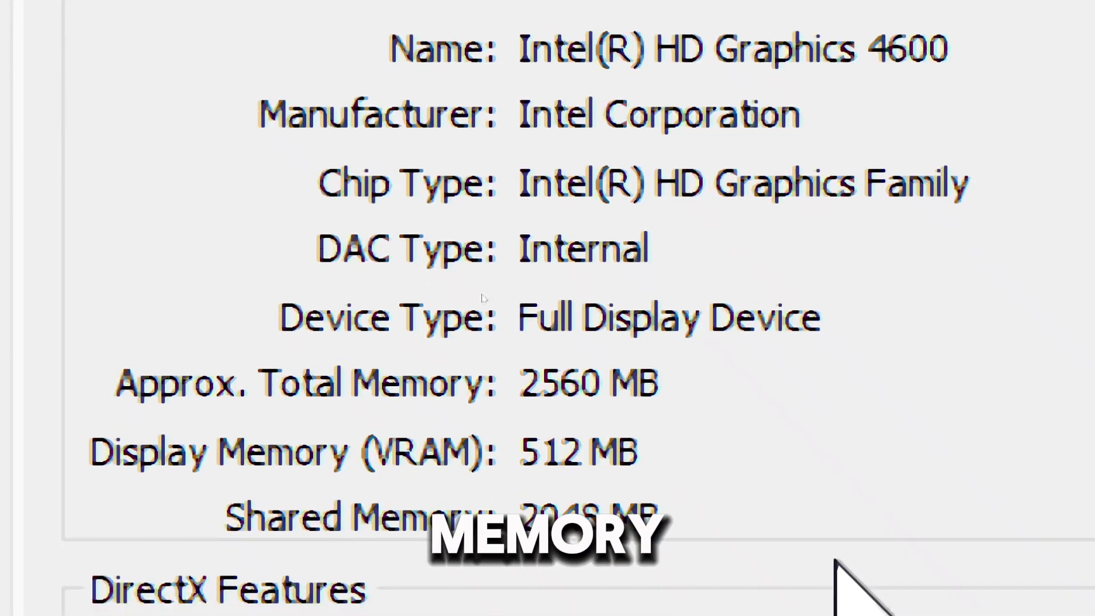